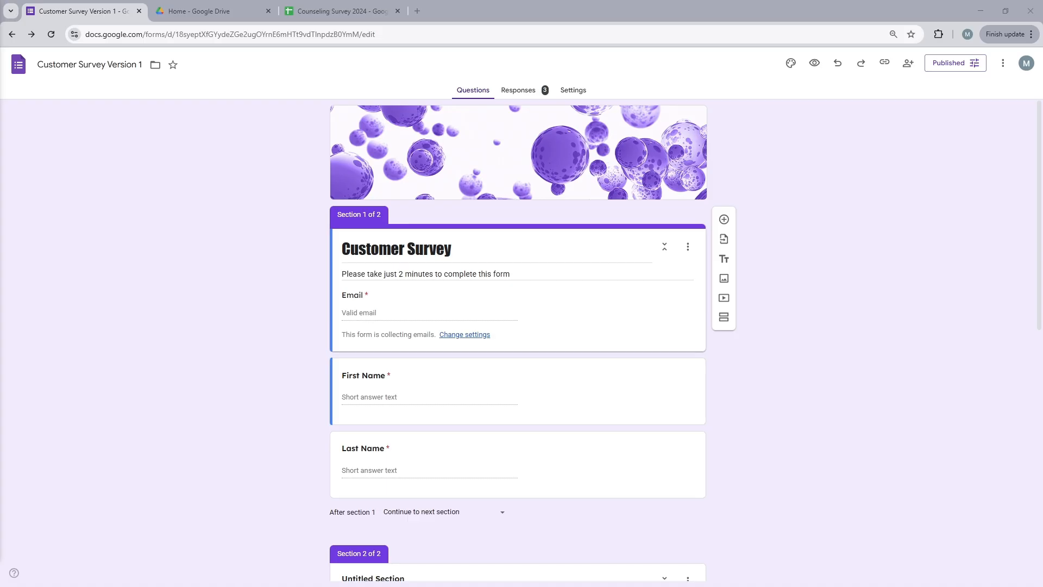
Link the form's responses to a new spreadsheet named Customer Survey Sheet.
left_click(532, 96)
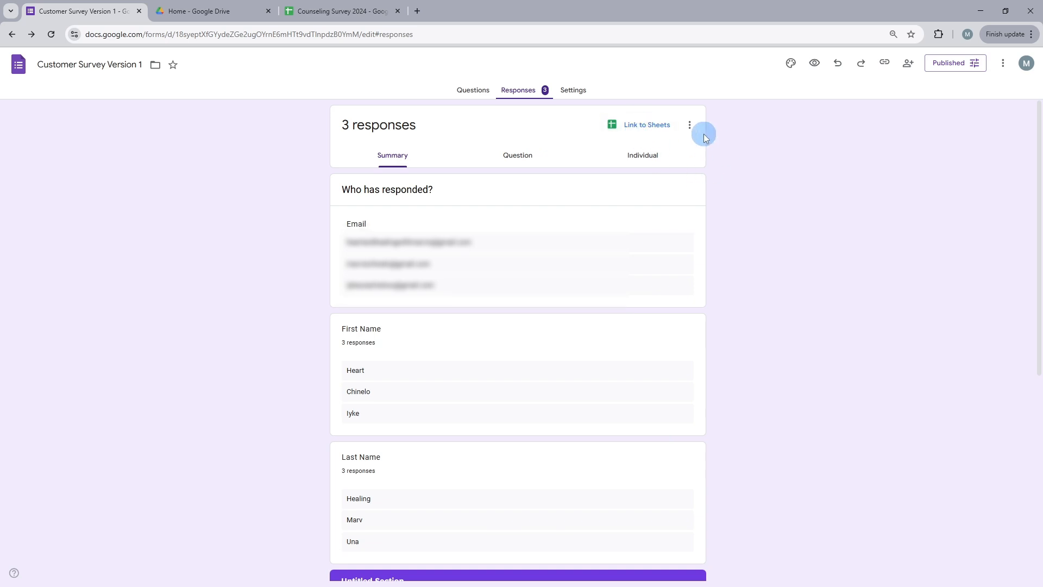
left_click(689, 127)
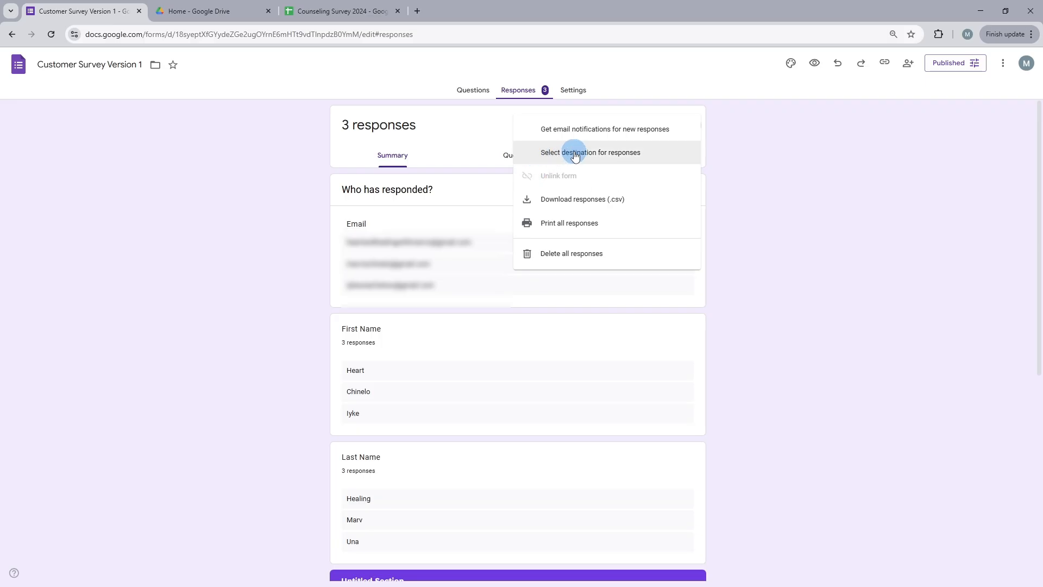
left_click(575, 154)
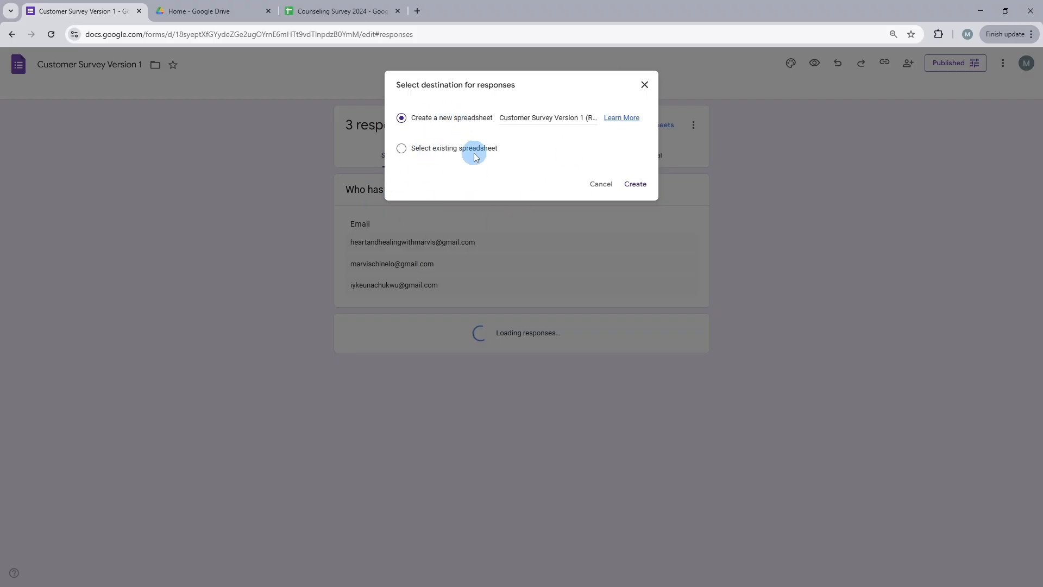
left_click(439, 125)
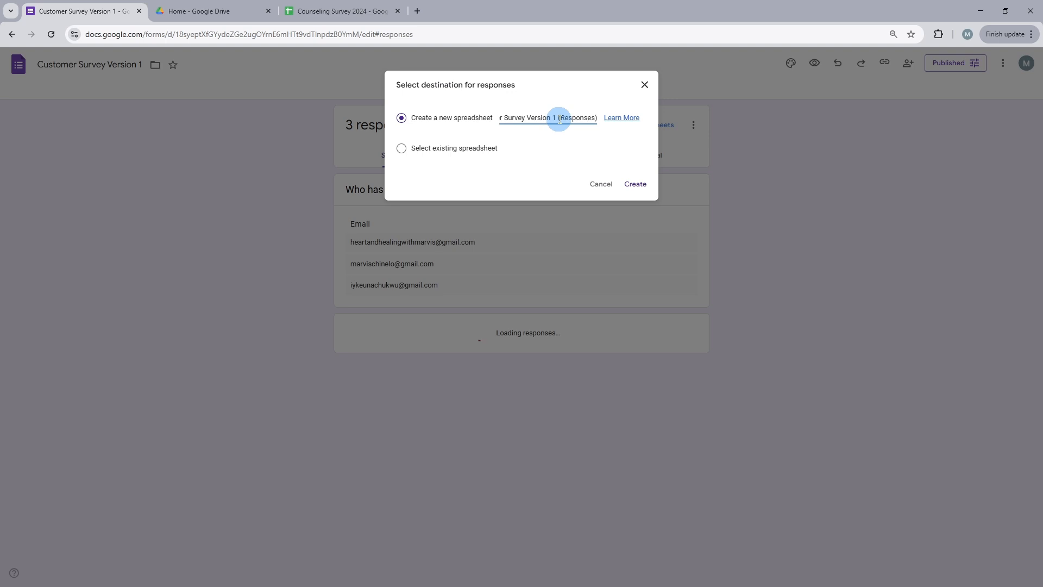
left_click_drag(559, 120, 596, 125)
key("BackSpace")
key("BackSpace")
key("BackSpace")
key("BackSpace")
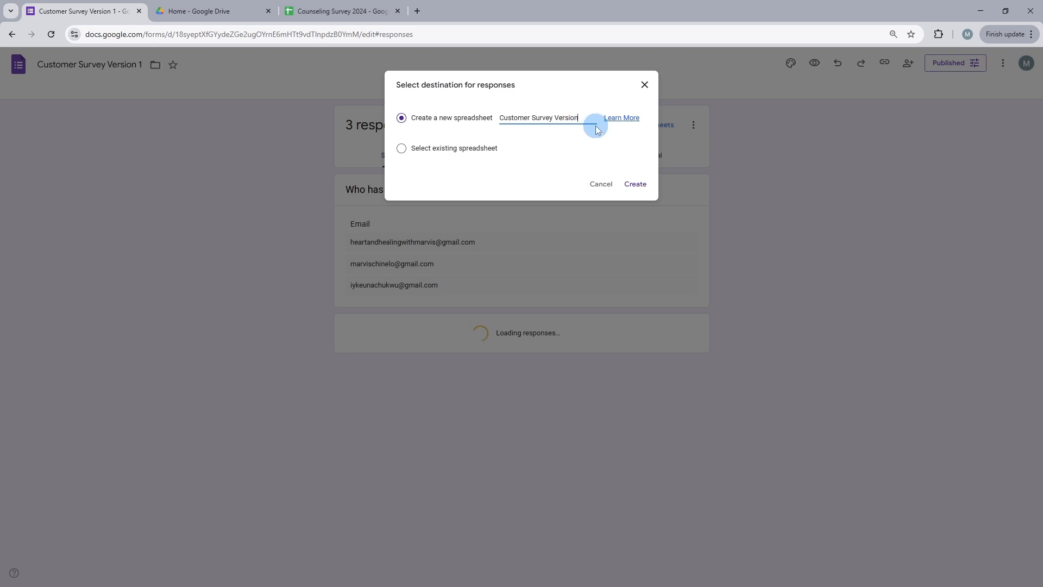
key("BackSpace")
key("BackSpace")
key("BackSpace")
type("Sheet")
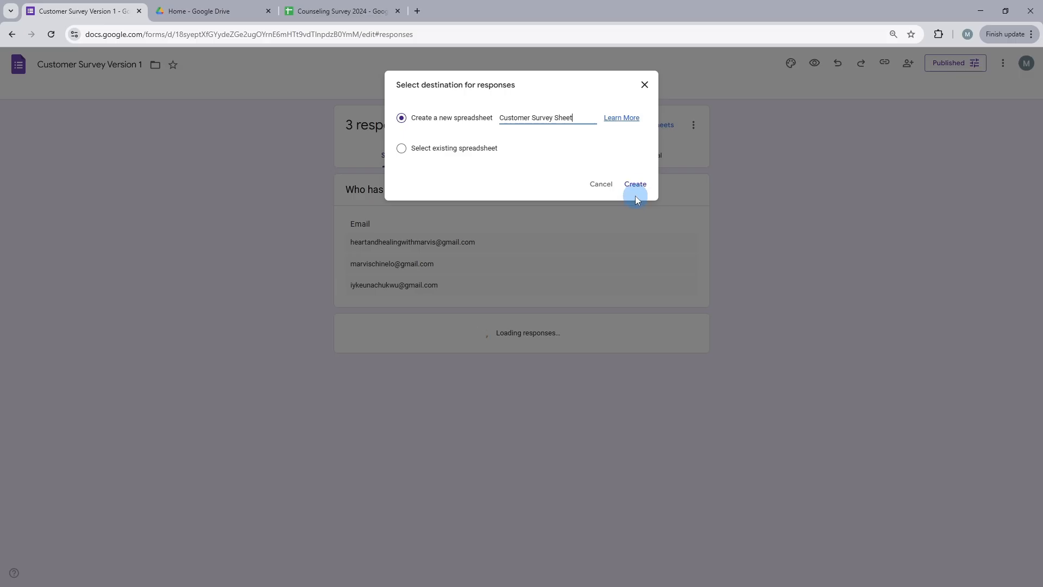
left_click(636, 184)
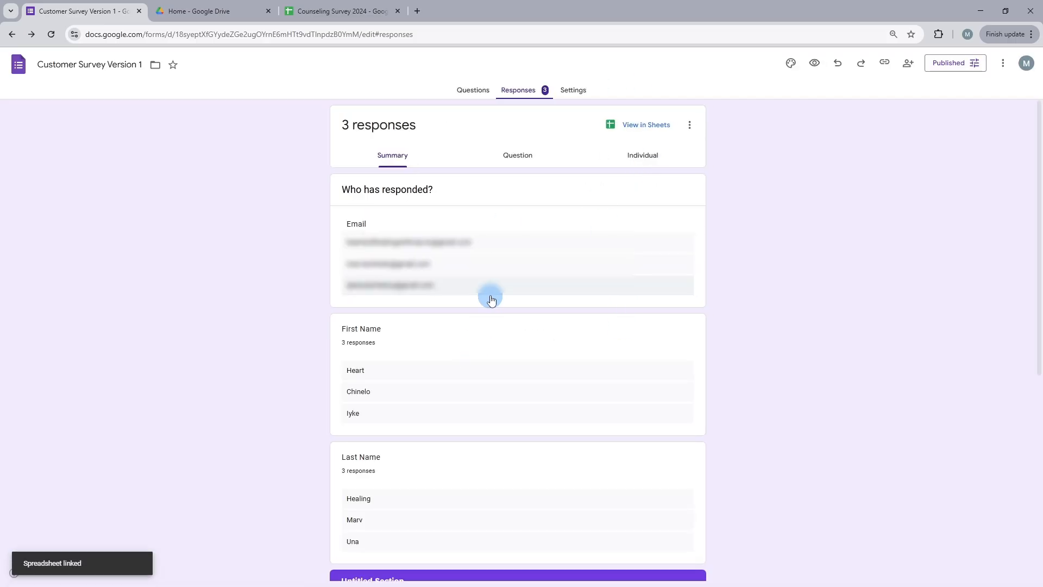
Open Customer Survey Sheet from Google Drive.
left_click(215, 12)
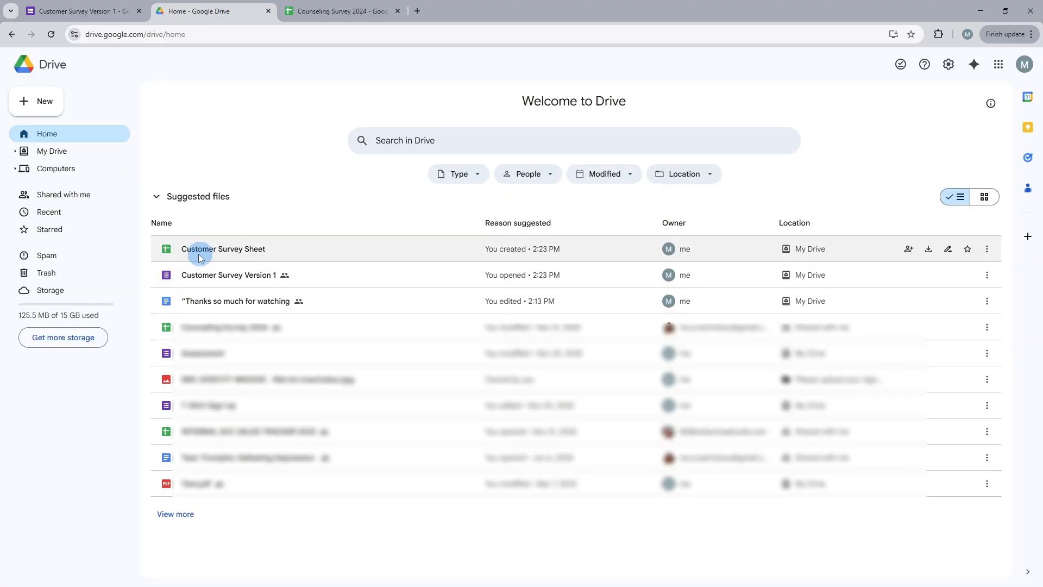
left_click(241, 251)
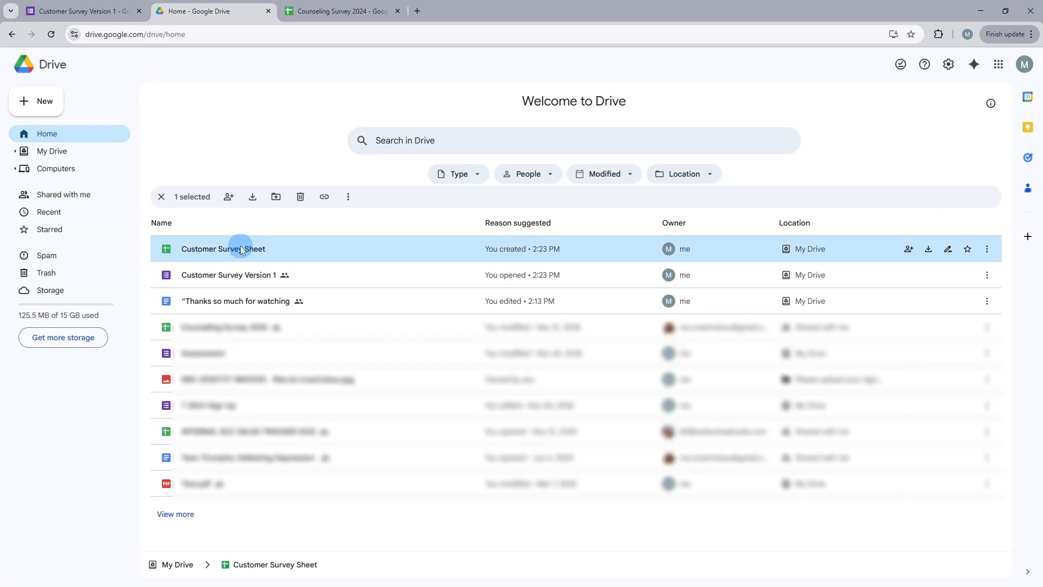
double_click(241, 251)
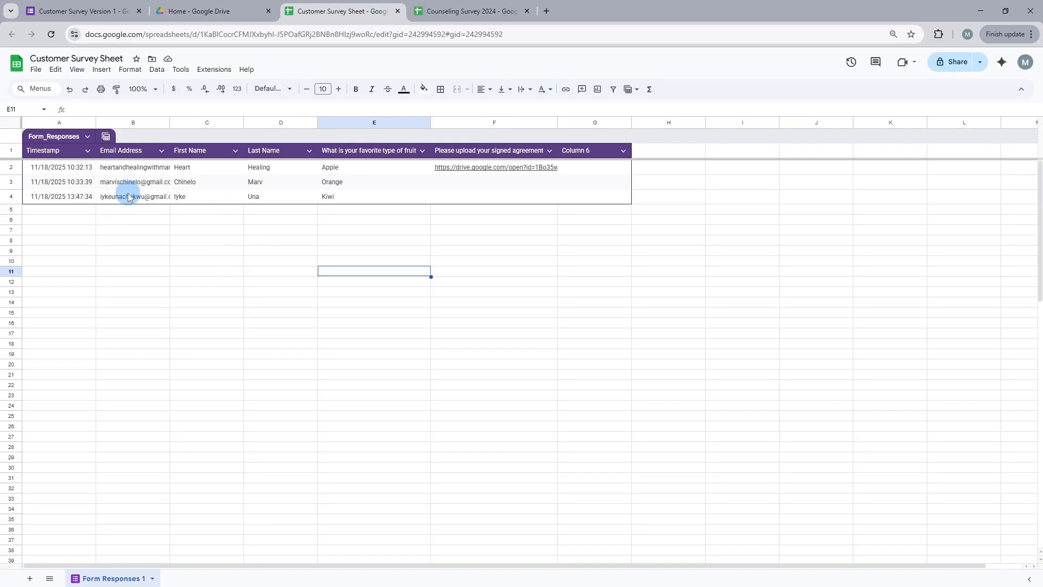
Inspect the response table's columns and rows in the spreadsheet, then close the spreadsheet tab.
key("Down")
key("Down")
key("Left")
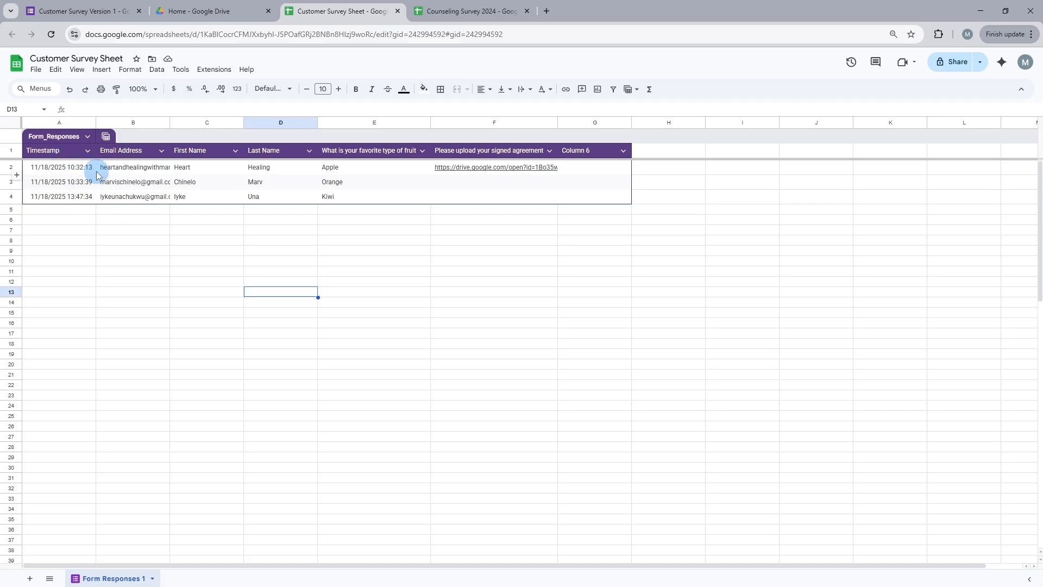
left_click(87, 151)
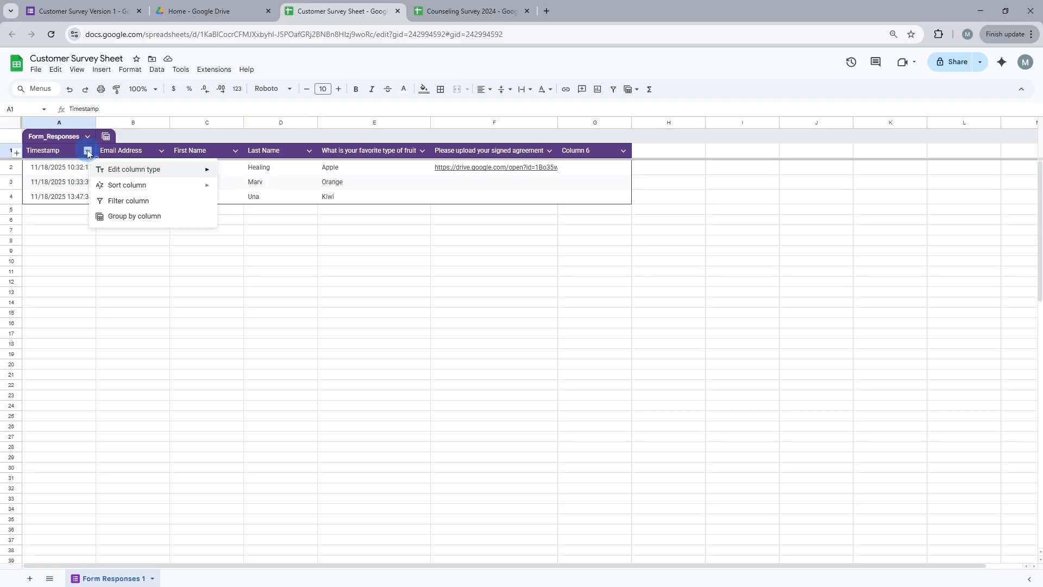
key("Escape")
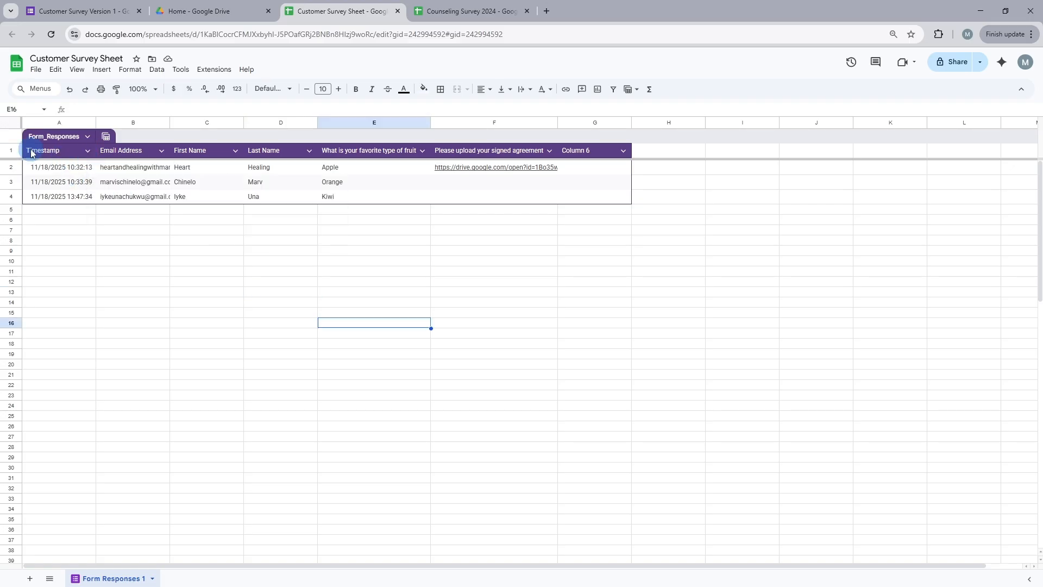
left_click_drag(269, 196, 563, 193)
right_click(567, 193)
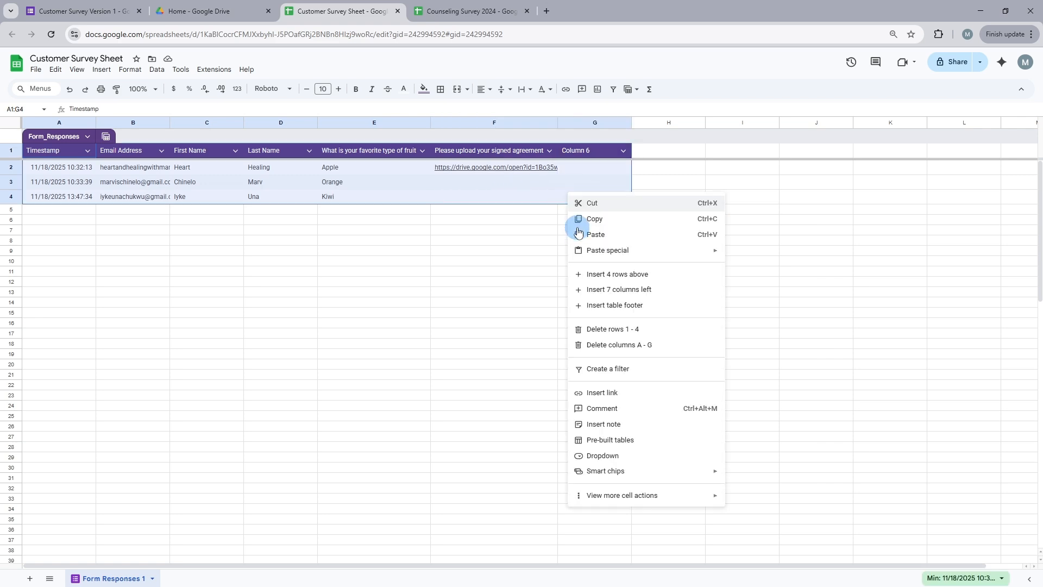
mouse_move(592, 261)
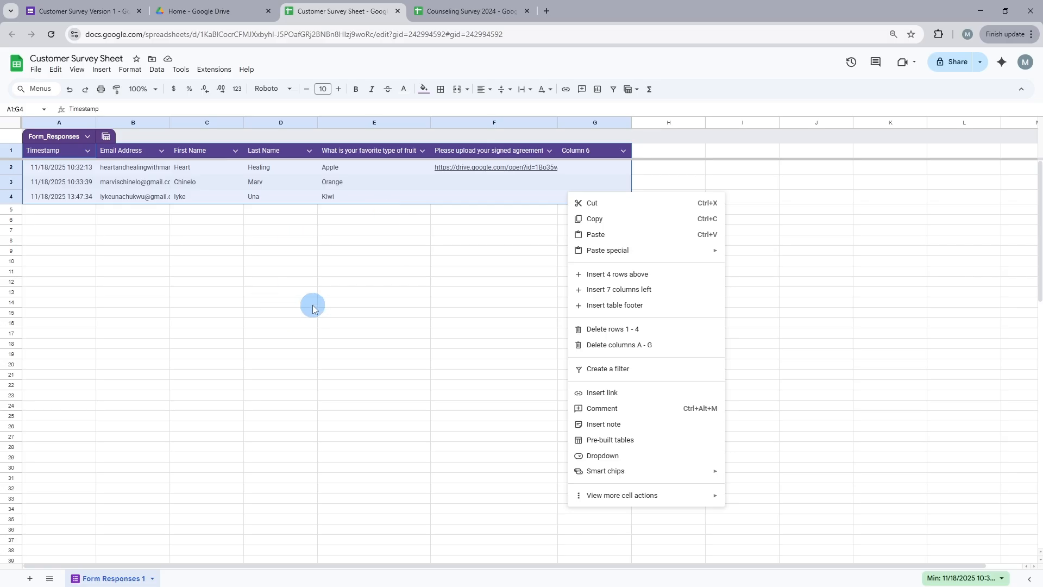
left_click(246, 280)
key("ctrl+w")
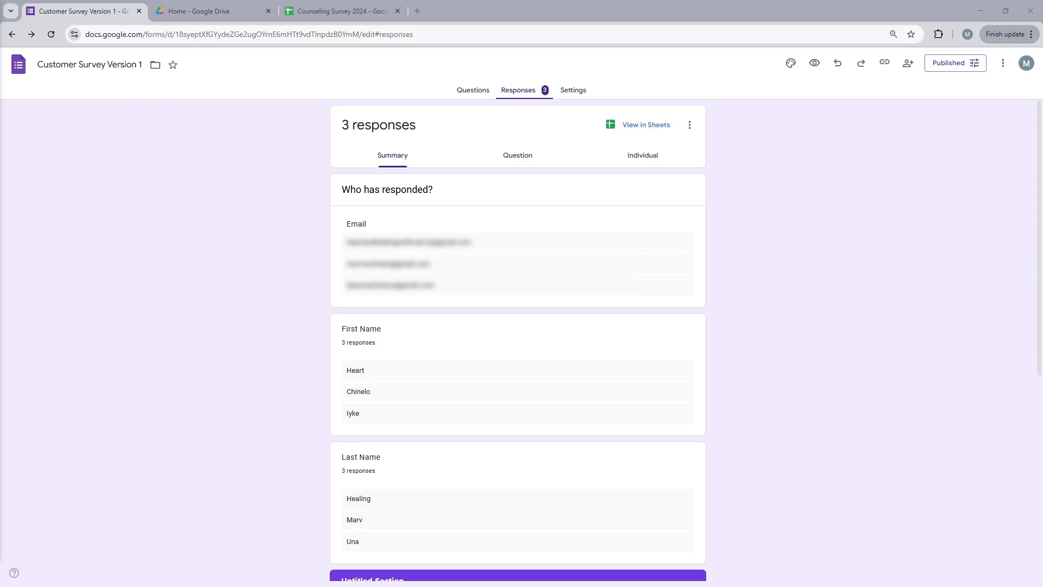
Redirect the form's responses to the existing spreadsheet Counseling Survey 2024 from recent files.
left_click(588, 403)
left_click(687, 134)
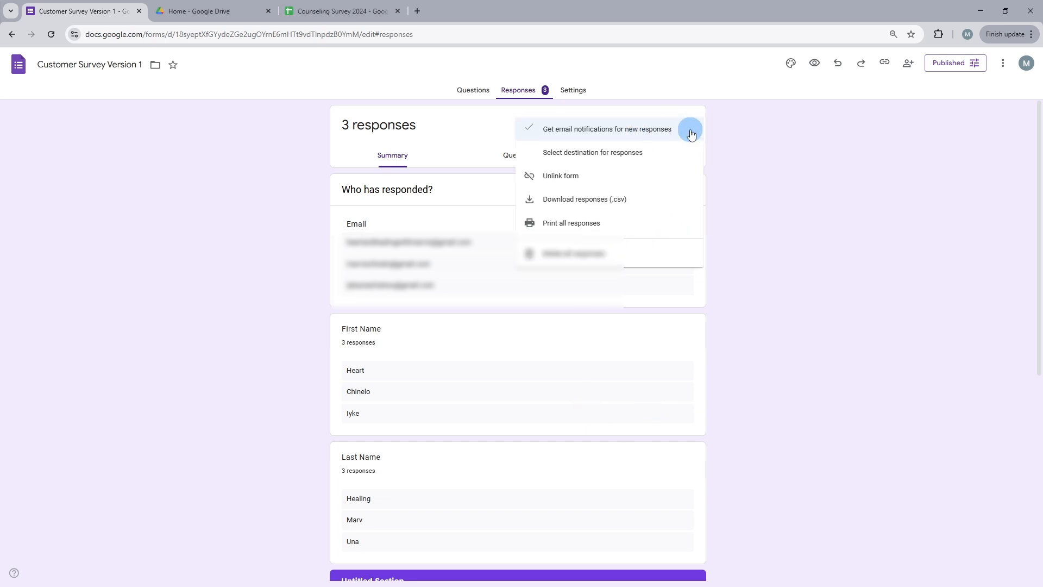
left_click(620, 156)
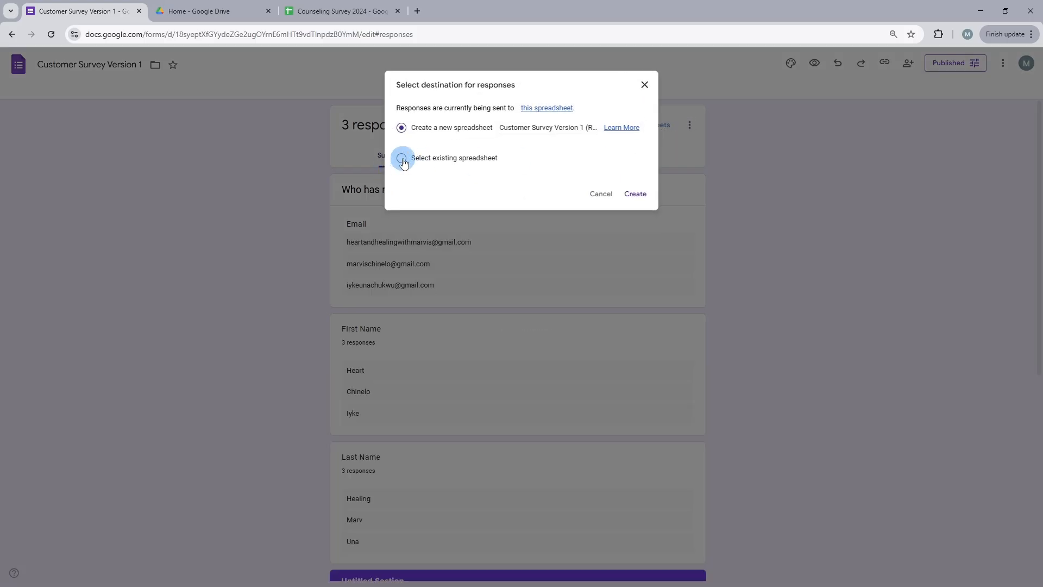
left_click(402, 159)
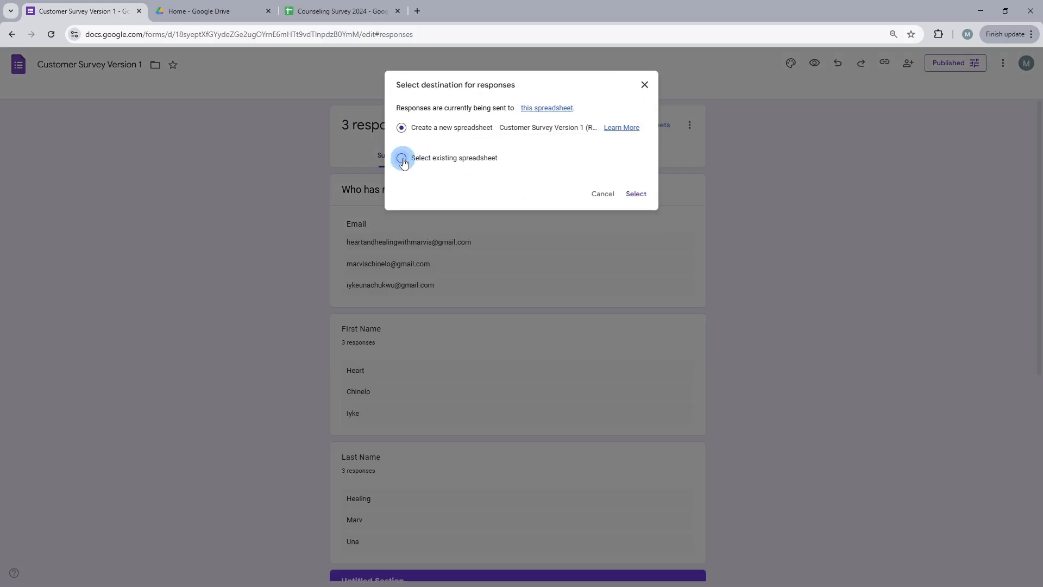
left_click(637, 195)
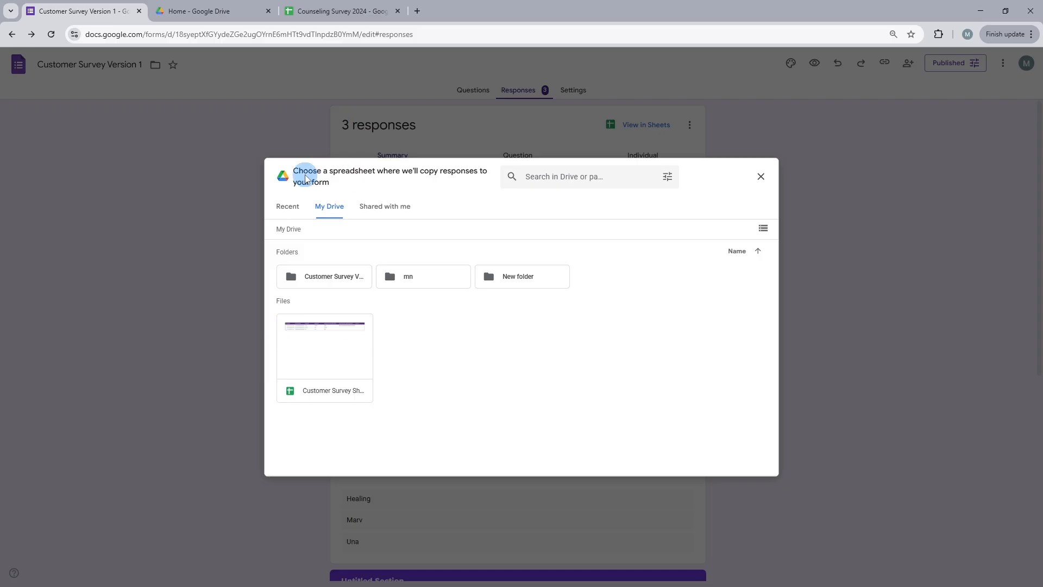
left_click(289, 202)
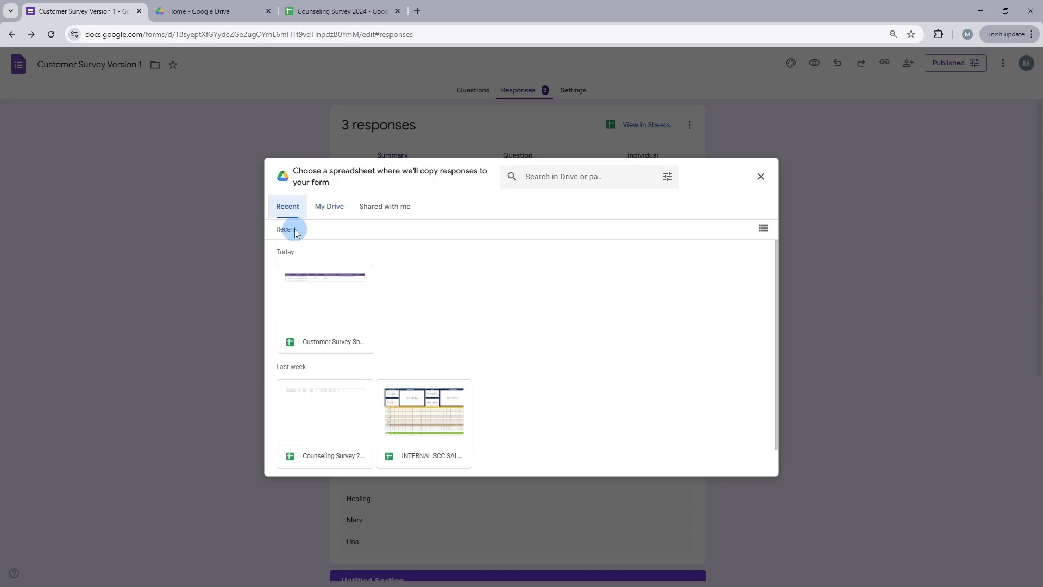
left_click(337, 212)
left_click(288, 212)
left_click(320, 434)
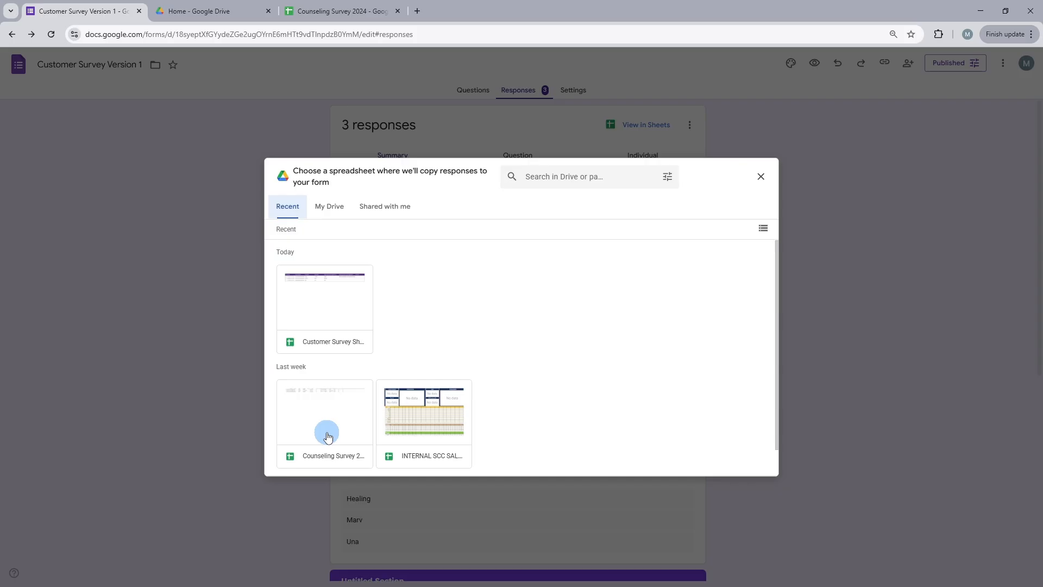
left_click(328, 436)
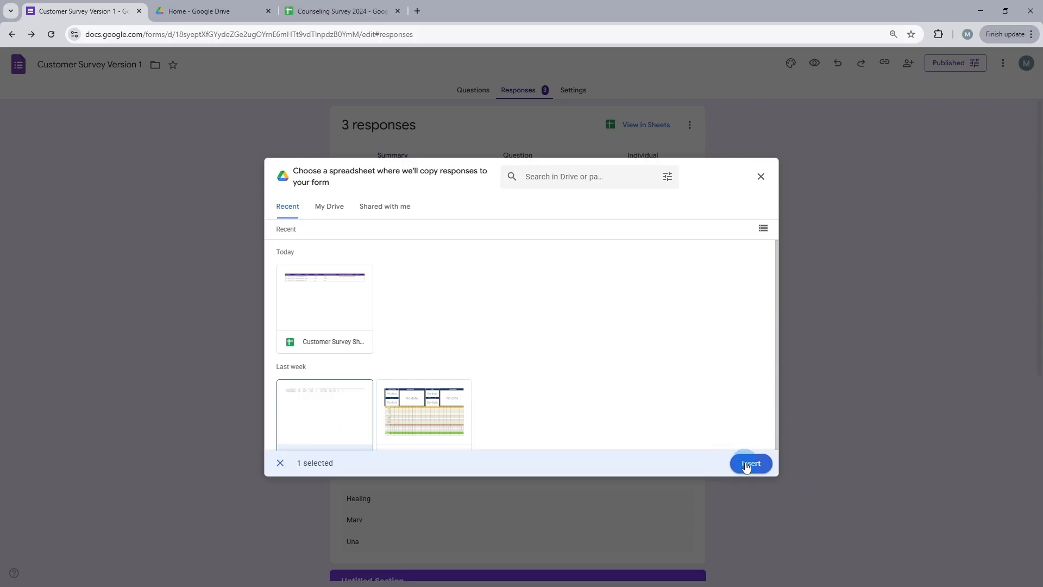
left_click(751, 464)
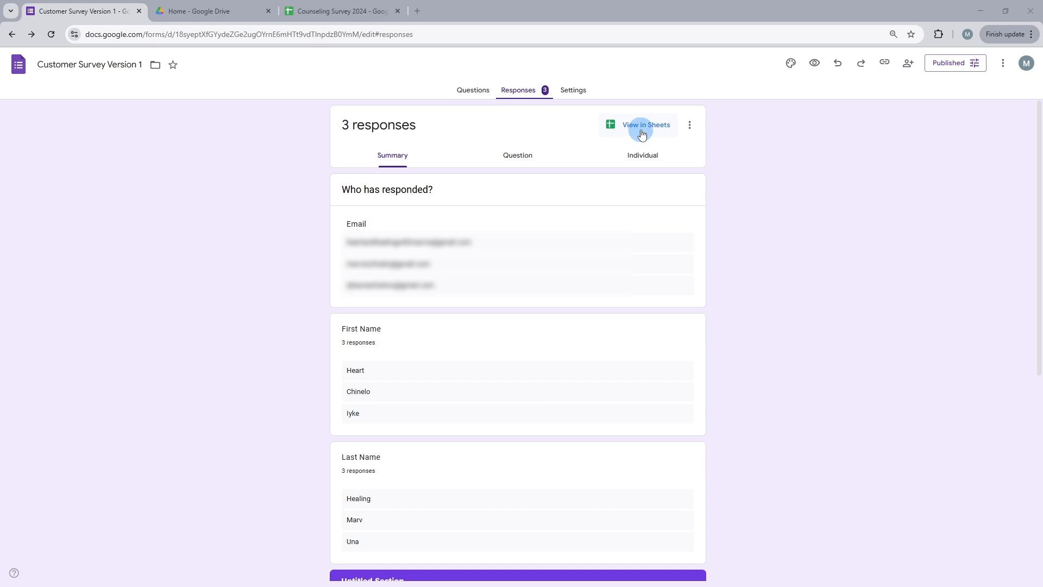
Open the linked spreadsheet and view its Form Responses 1 sheet.
left_click(641, 131)
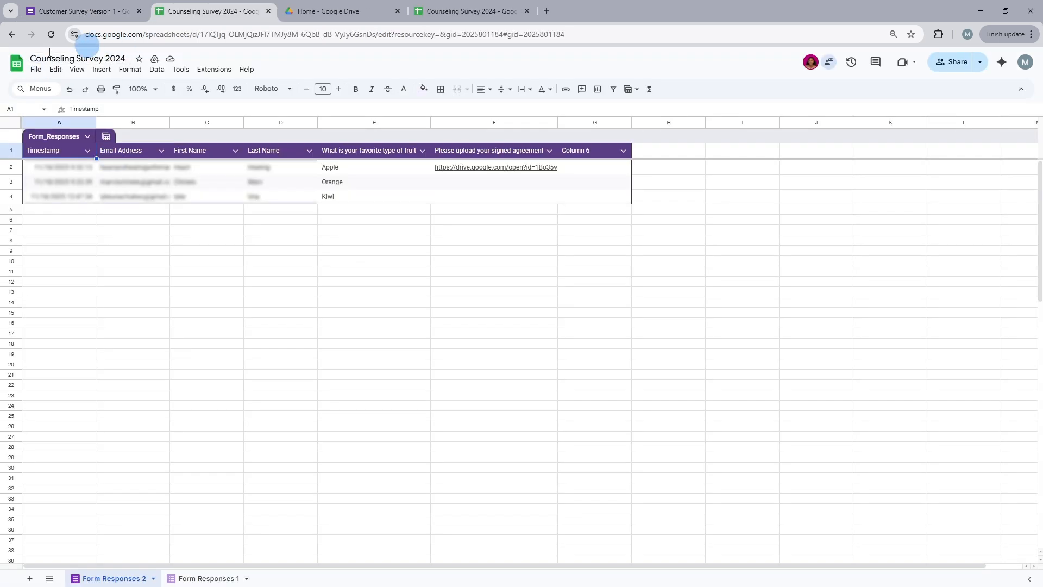
left_click_drag(31, 58, 132, 60)
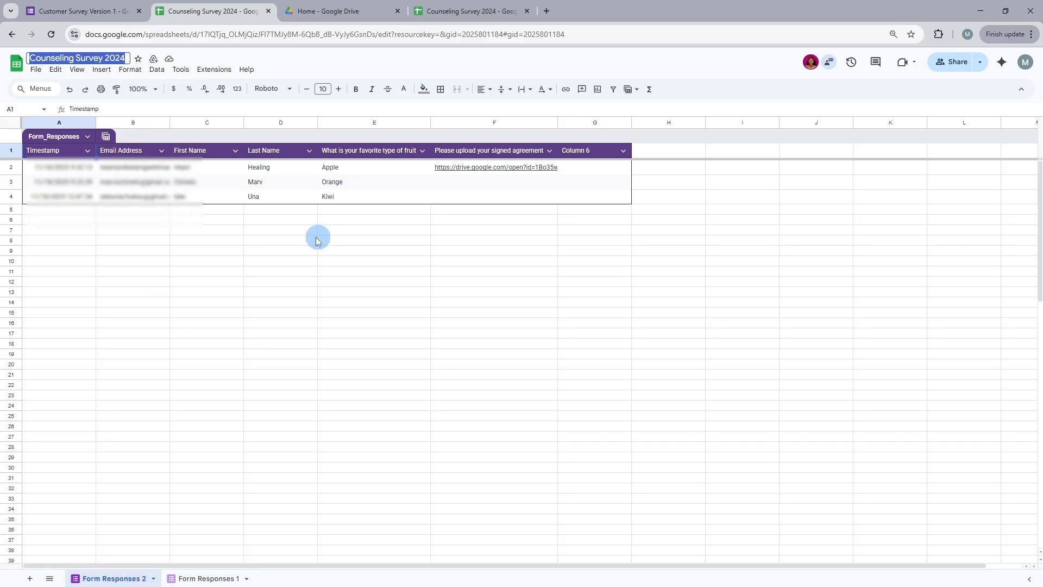
left_click(211, 579)
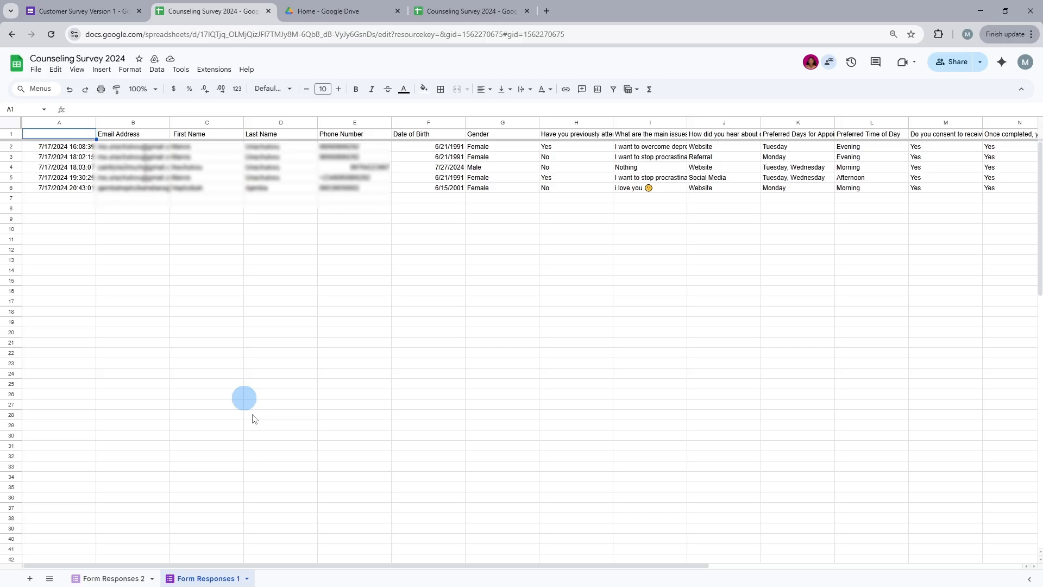